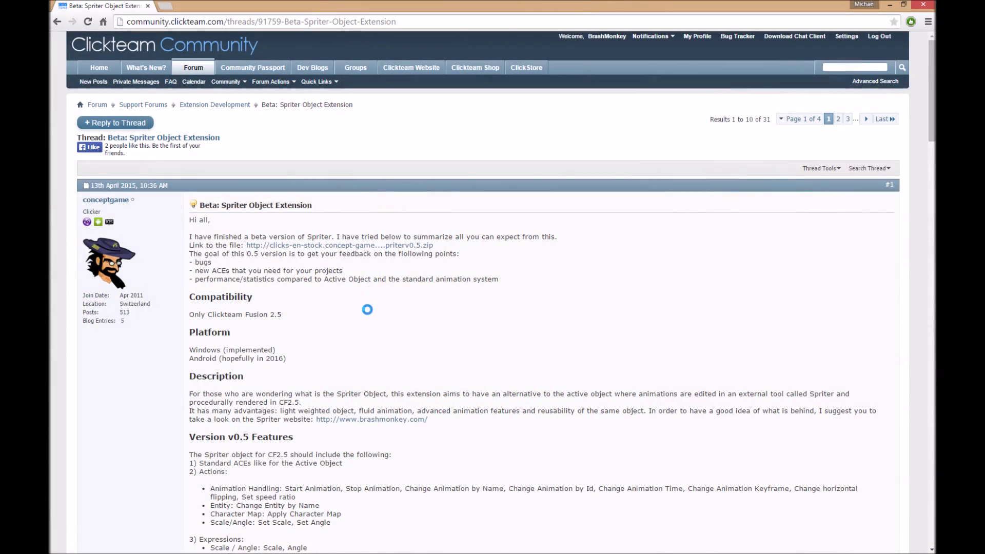
Scroll to post #3 of the Beta Spriter Object Extension thread and open its YouTube status video.
scroll(367, 309, down, 15)
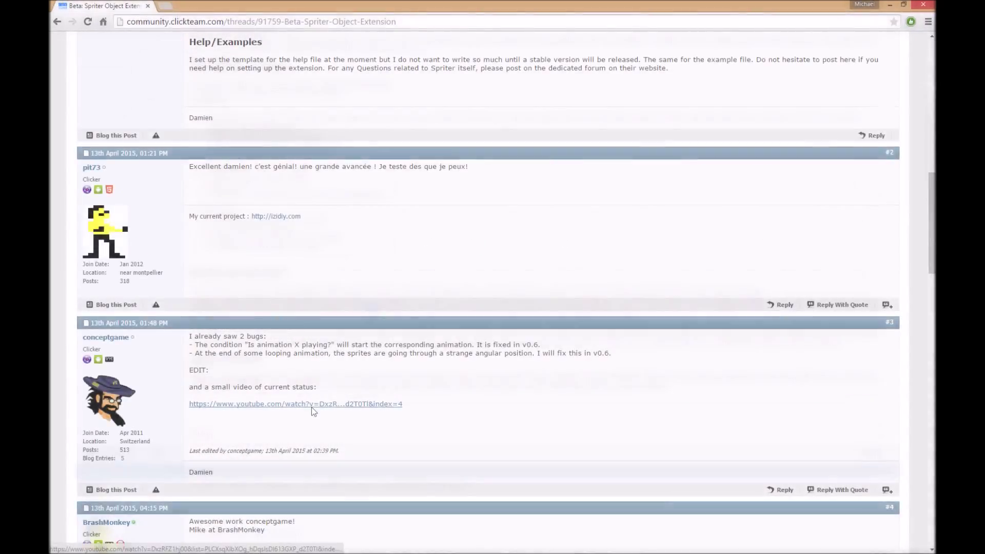
click(311, 404)
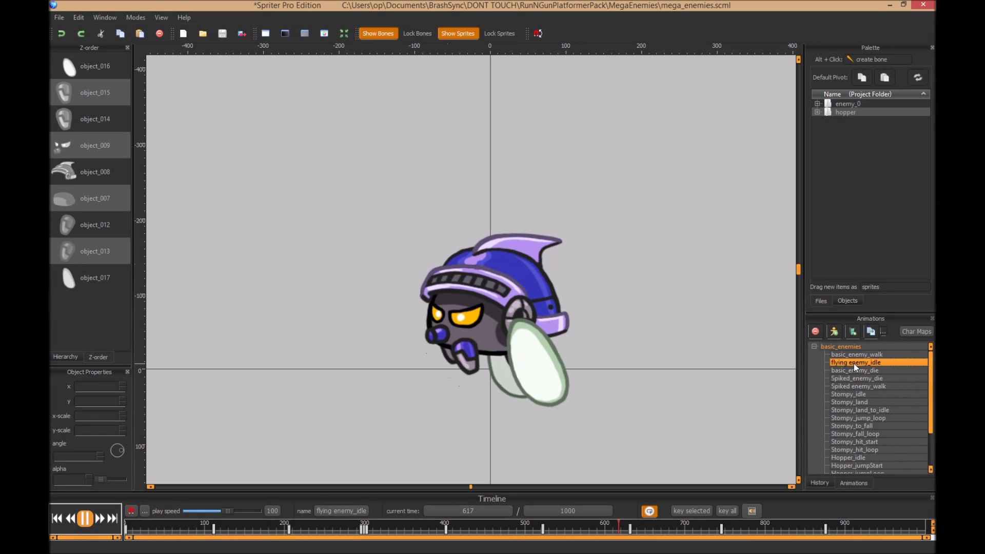
Preview basic_enemy_die, Spiked_enemy_die and HopperLand, tilt the goblin's body left, and hide the totem's bones.
key(Down)
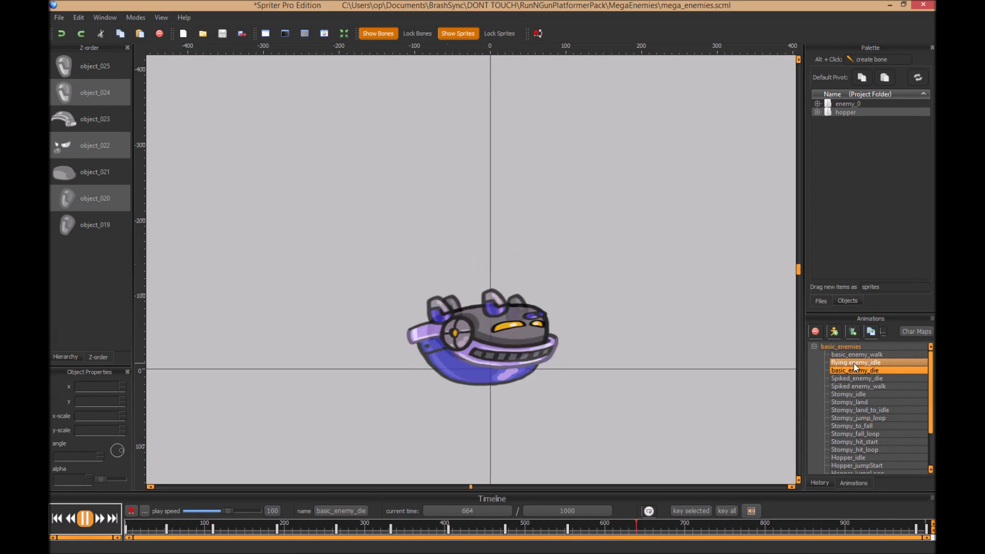
key(Down)
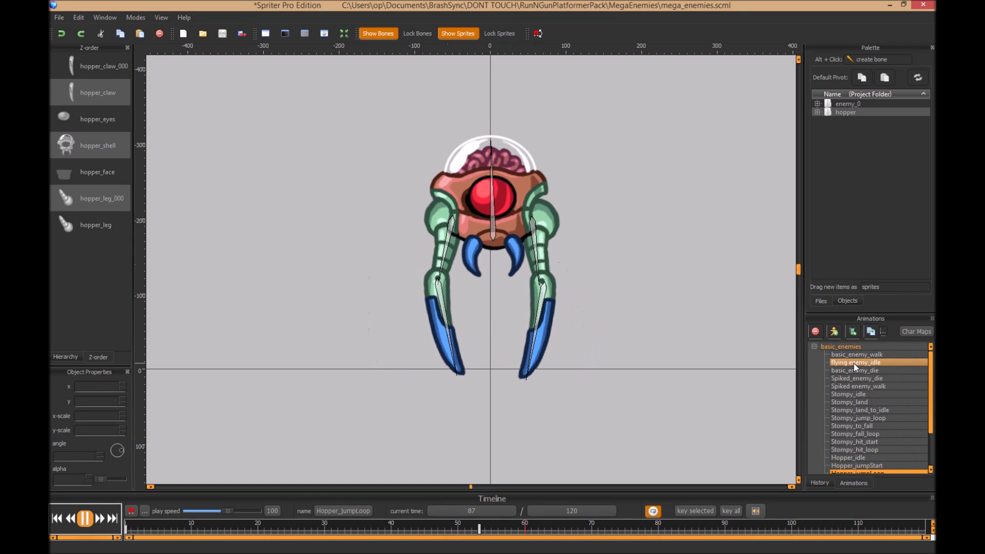
key(Down)
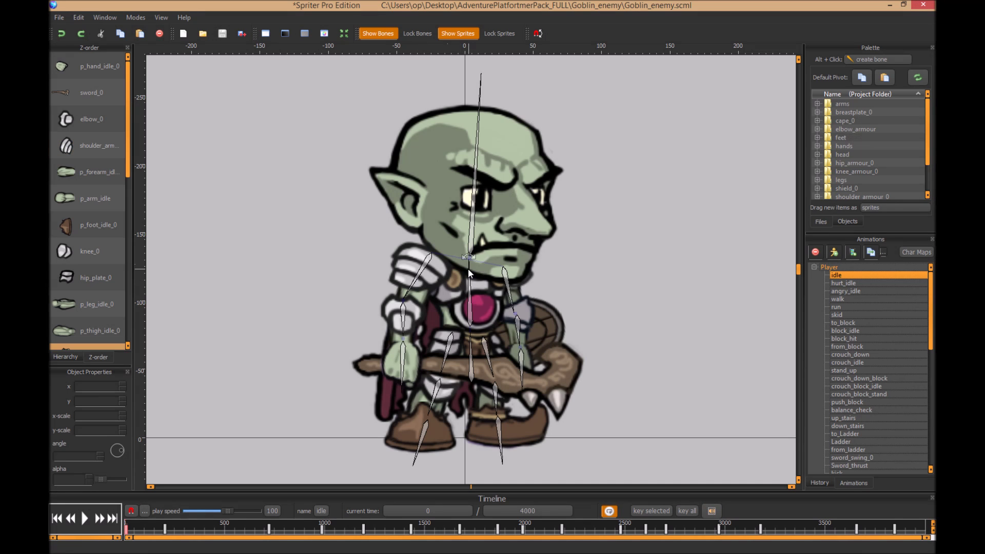
drag(468, 272, 414, 264)
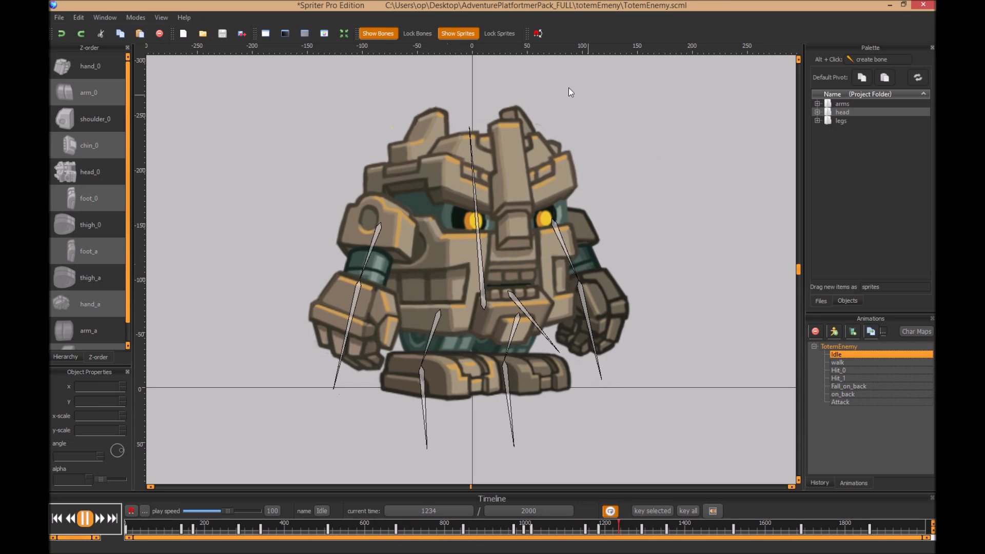
click(380, 36)
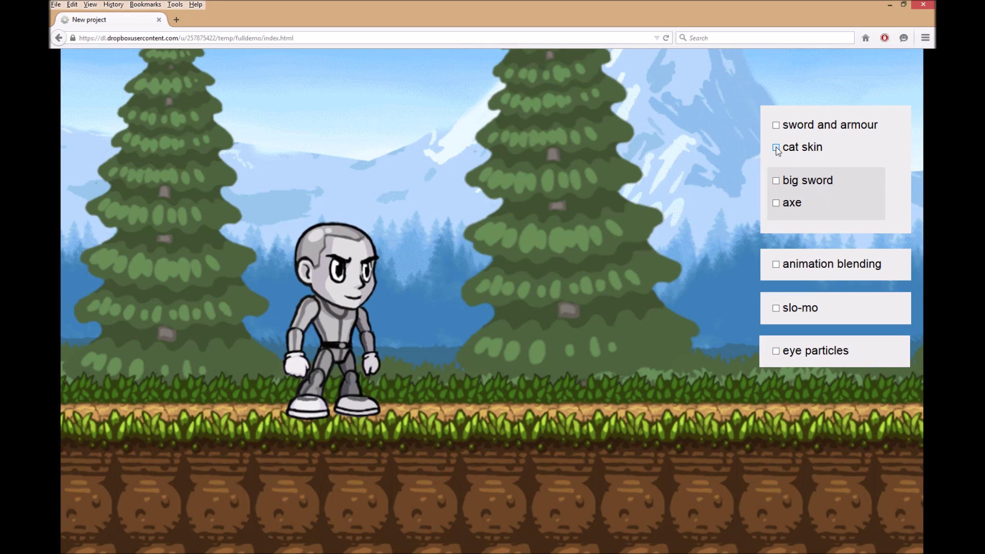
Tick the cat skin and the sword-and-armour options for the demo character.
click(776, 148)
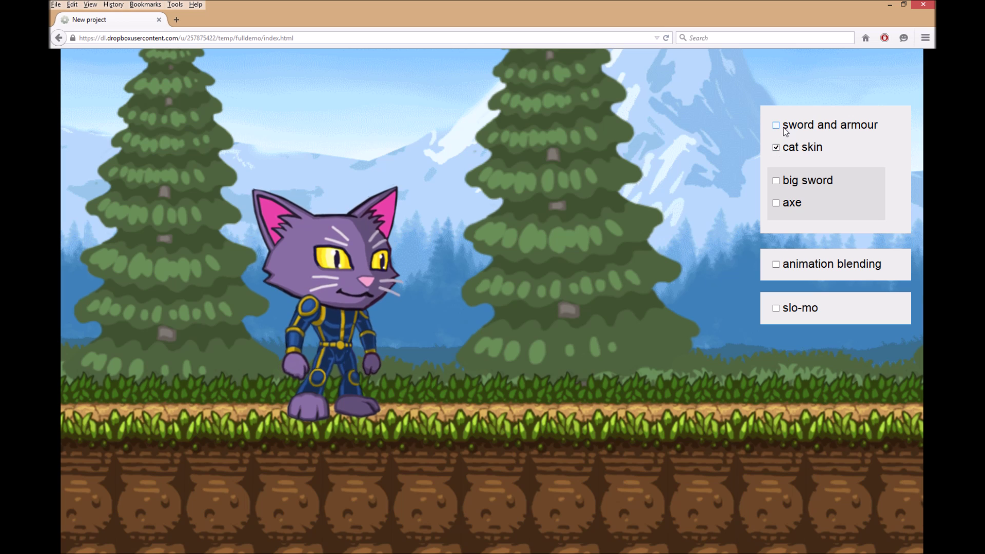
click(775, 128)
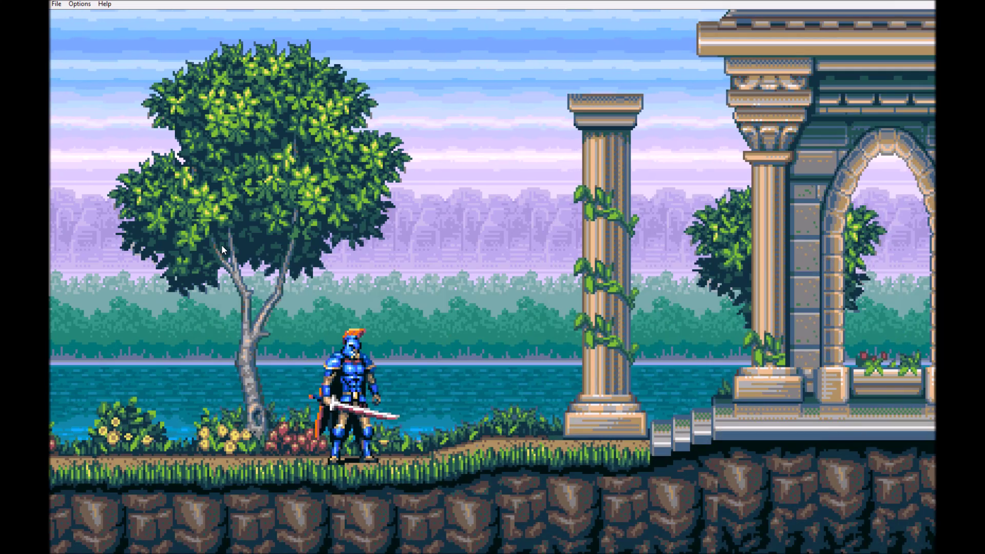
Walk the knight right to the giant golem at the temple, then back left.
key(Right)
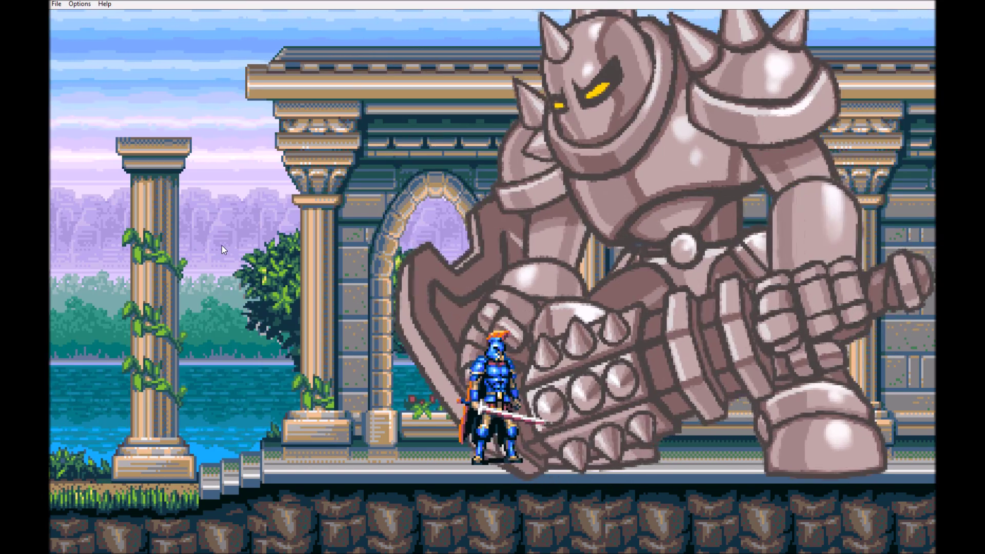
key(Left)
key(Right)
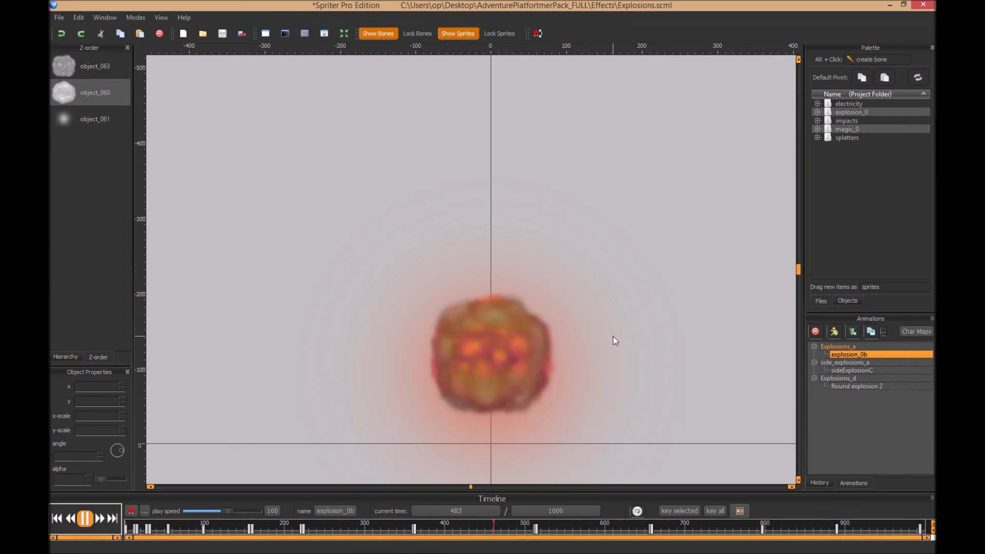
Preview the sideExplosionC flame burst, then the Round explosion 2 animation.
click(849, 370)
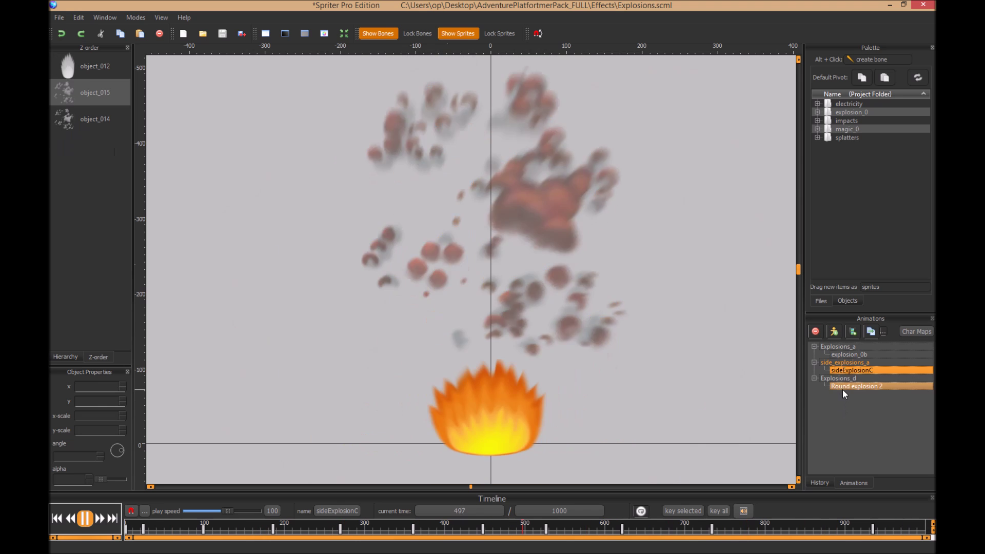
click(842, 387)
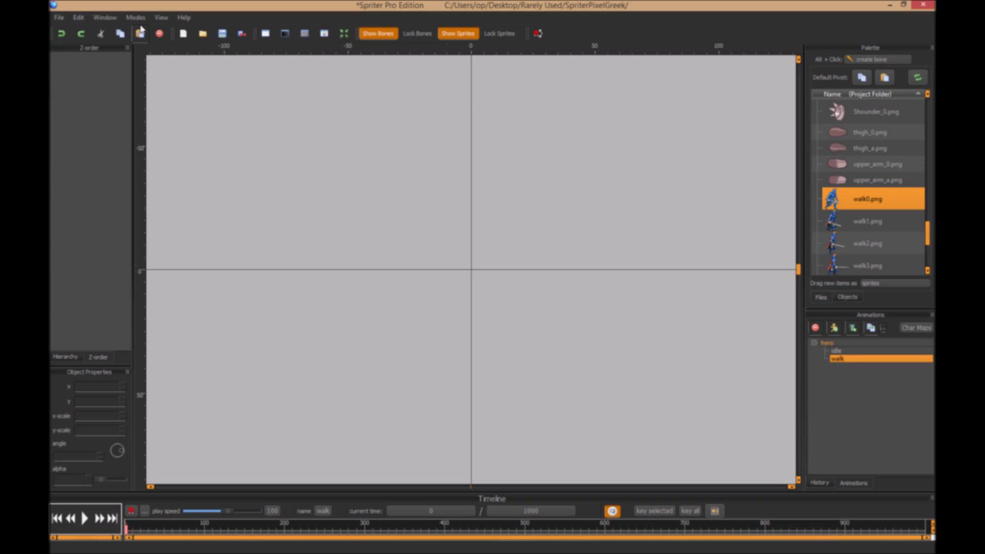
Switch to Pixel Art Mode and import frames walk1–walk7 as a new object.
click(138, 19)
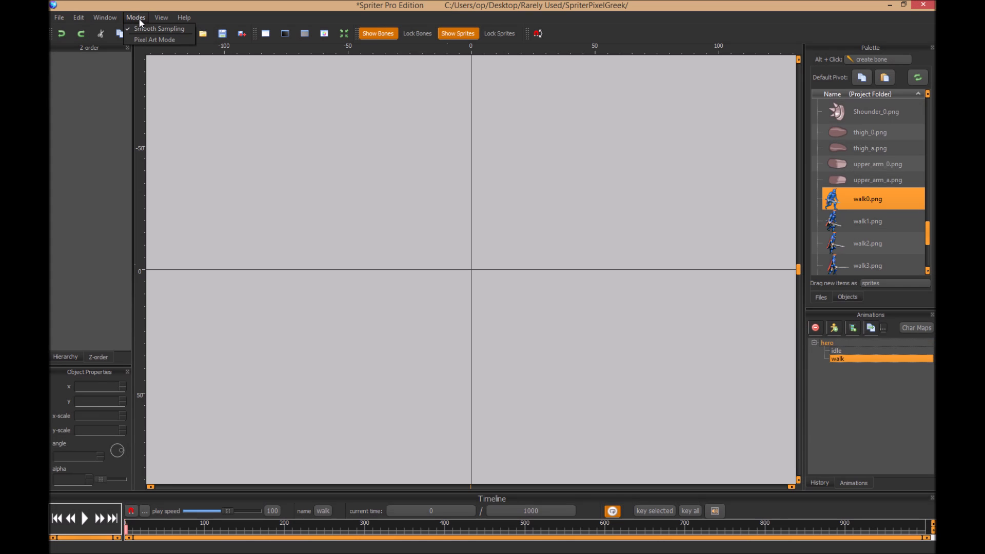
click(159, 41)
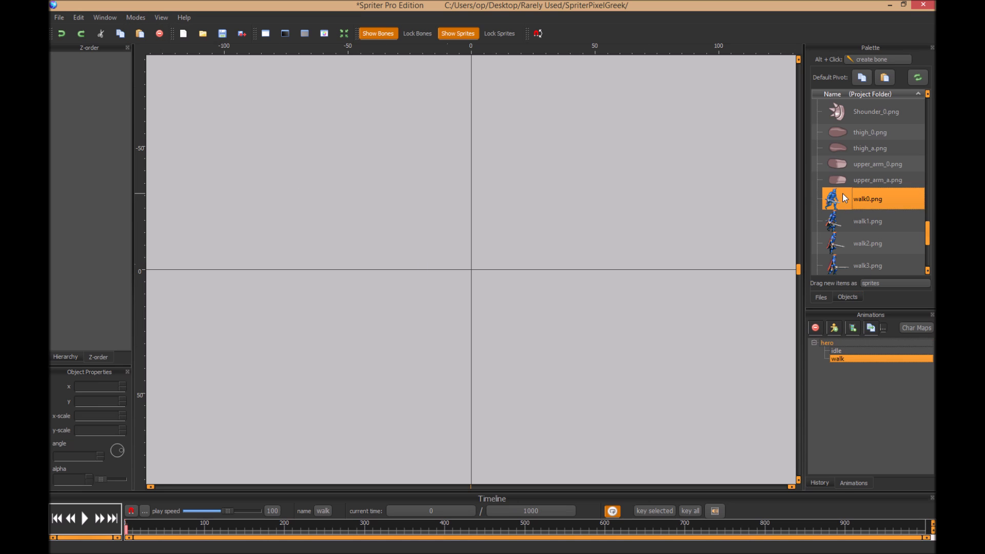
scroll(861, 193, down, 2)
shift+click(860, 240)
right_click(859, 240)
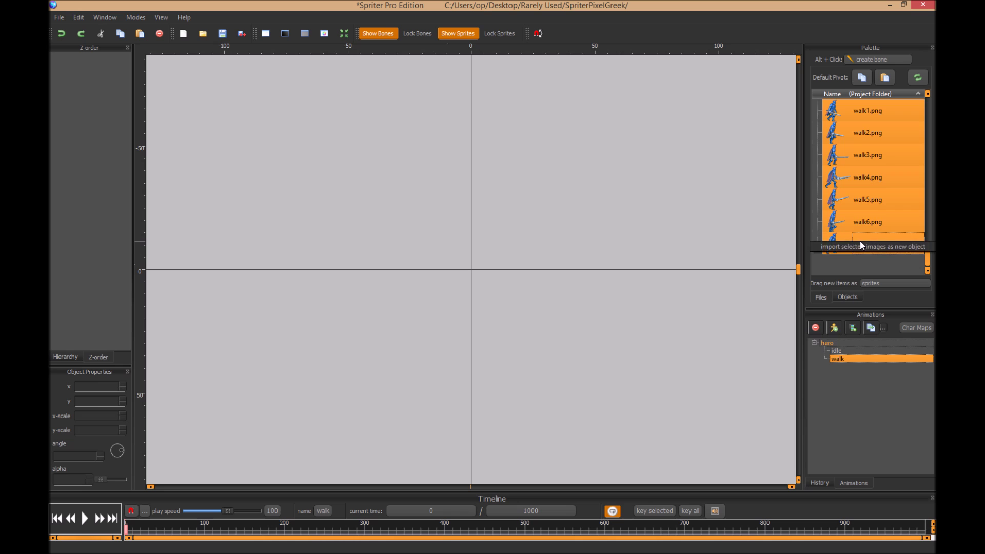
click(860, 246)
Drop the walk object onto the canvas, play it, and bring up image swapping on the hero.
drag(782, 370, 426, 128)
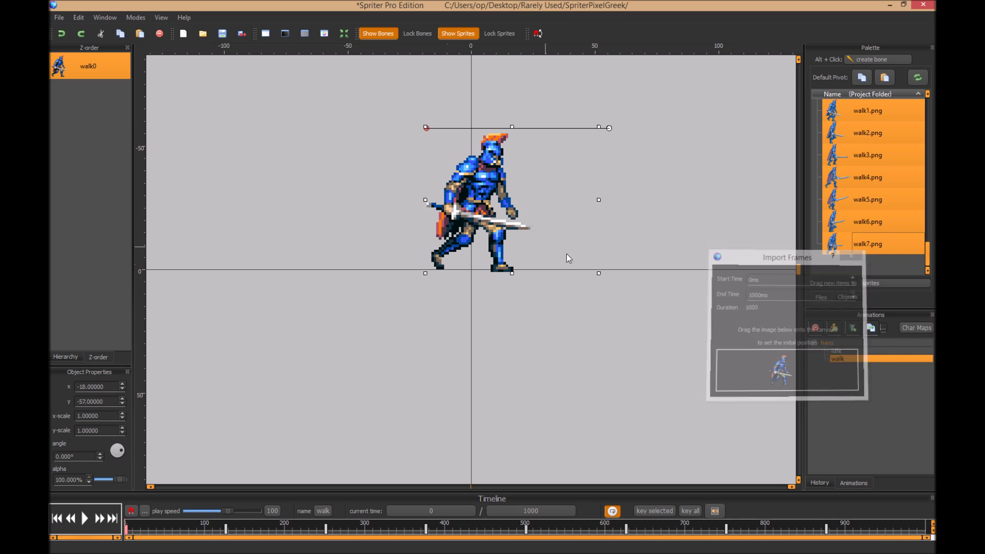
click(84, 525)
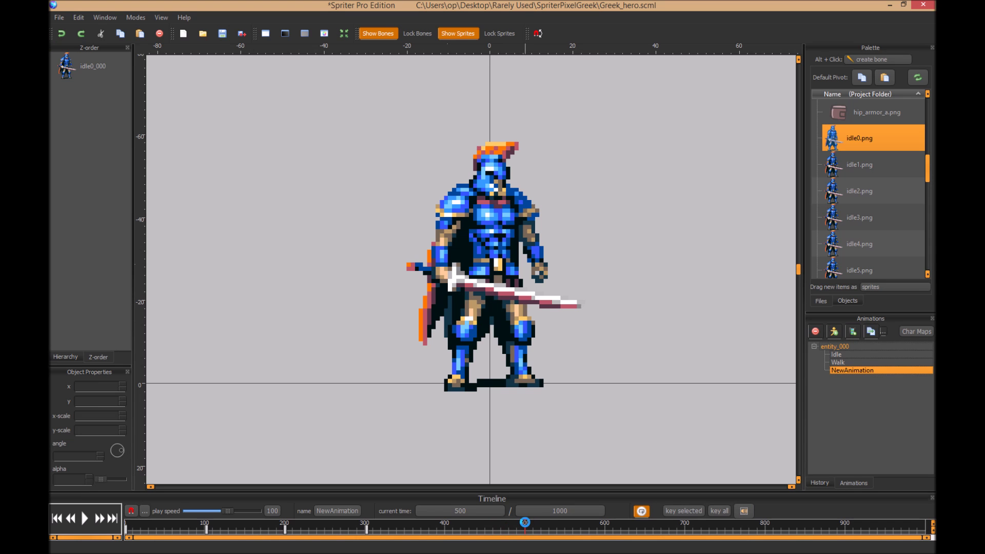
right_click(479, 300)
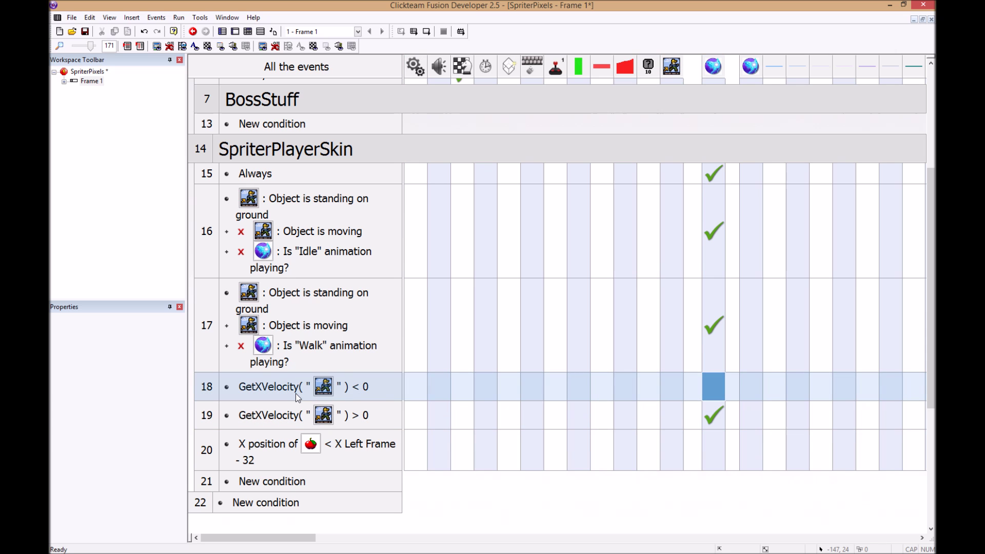
Add a Change horizontal flipping action to event 18, then slightly rotate the boss's forearm bone.
right_click(717, 386)
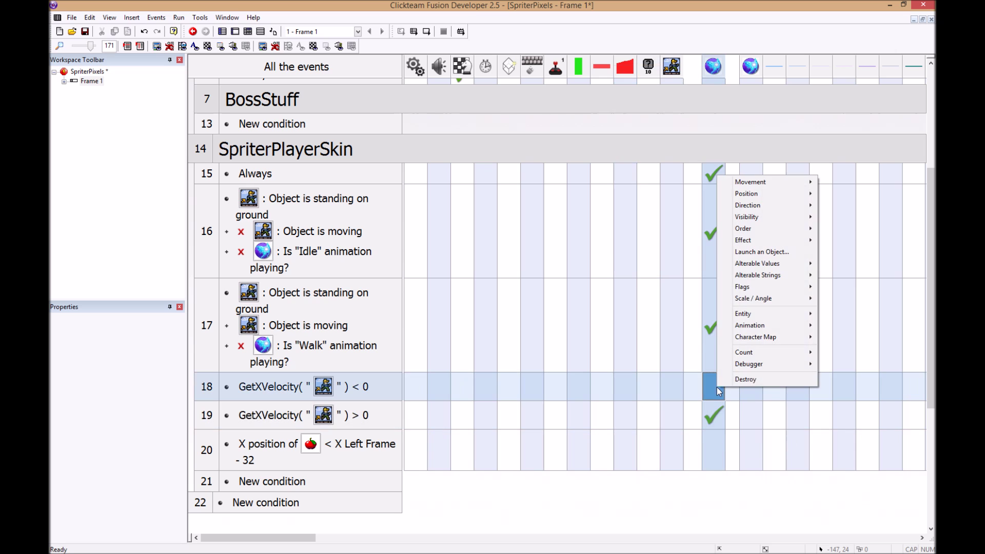
mouse_move(776, 323)
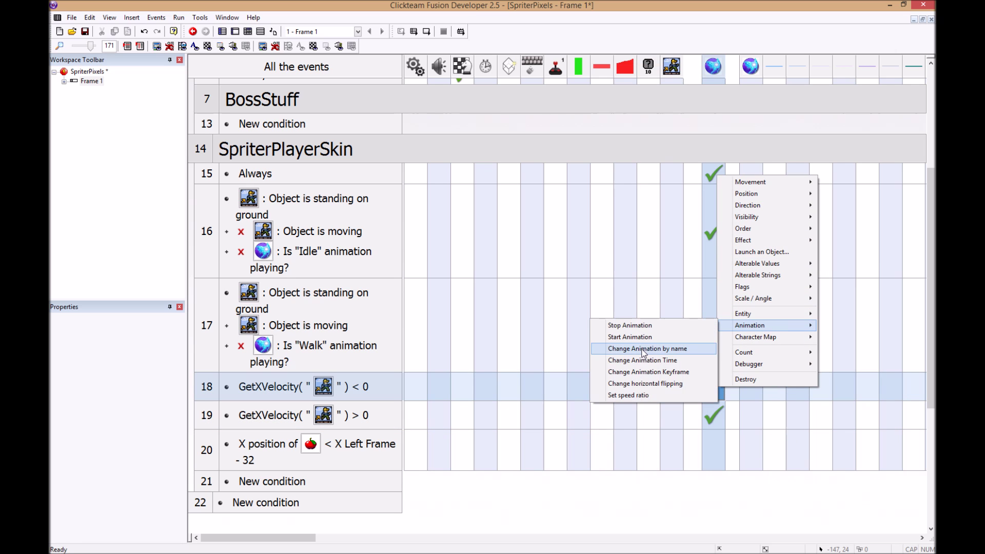
click(641, 384)
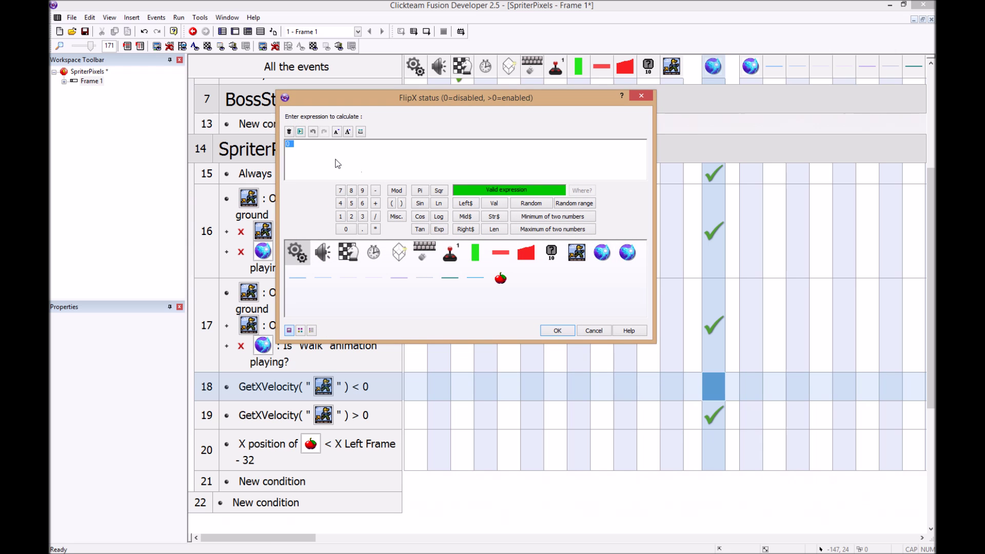
click(563, 336)
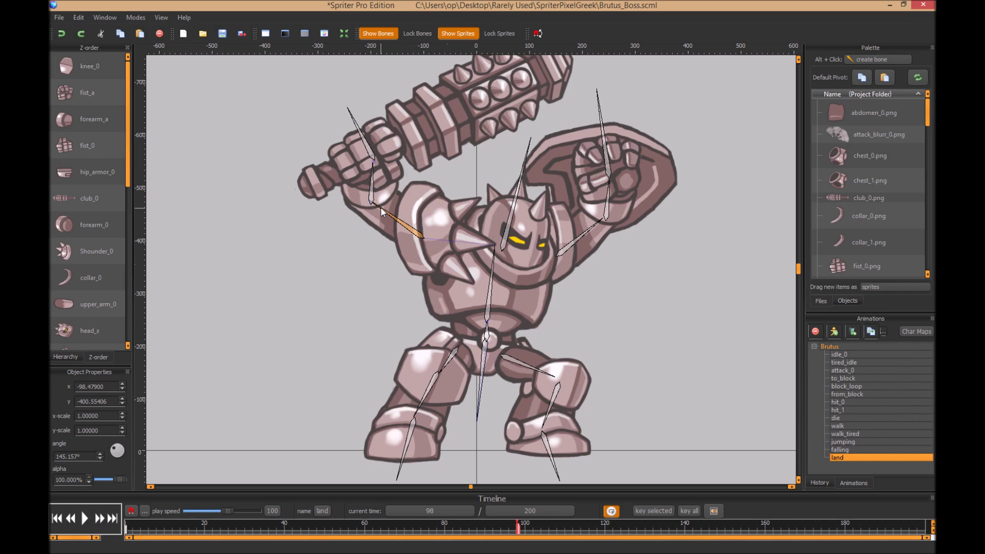
drag(381, 211, 313, 160)
Play the Brutus boss land animation and save the project.
click(79, 516)
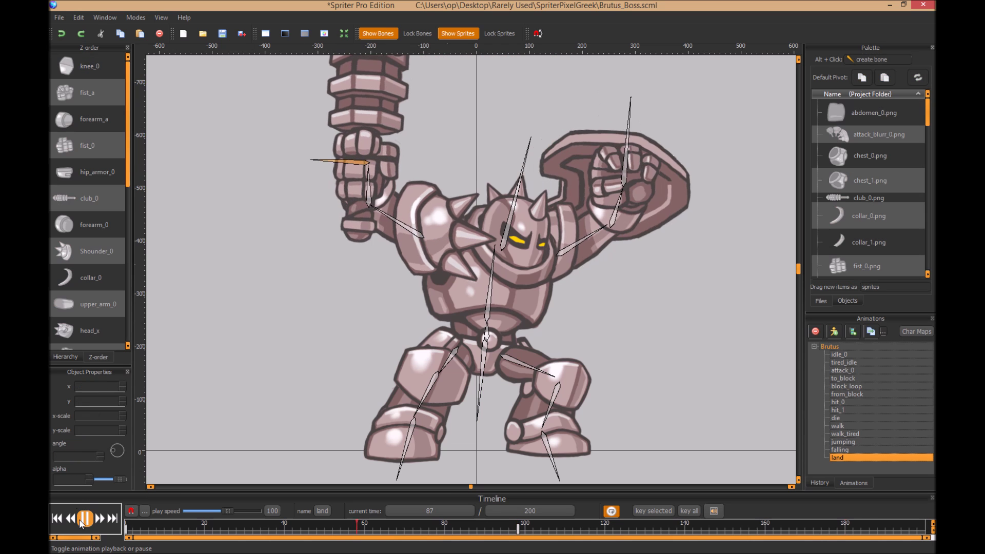
click(59, 17)
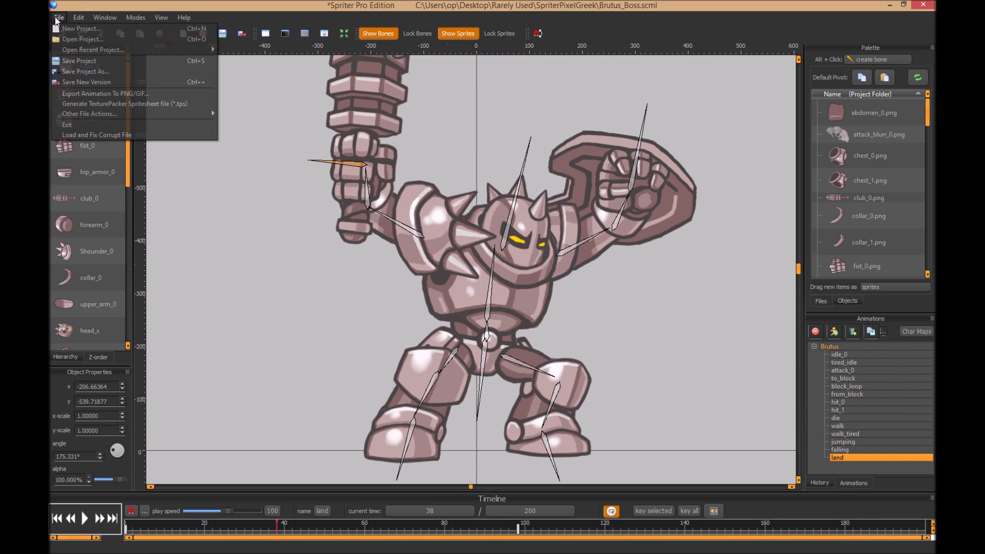
click(86, 62)
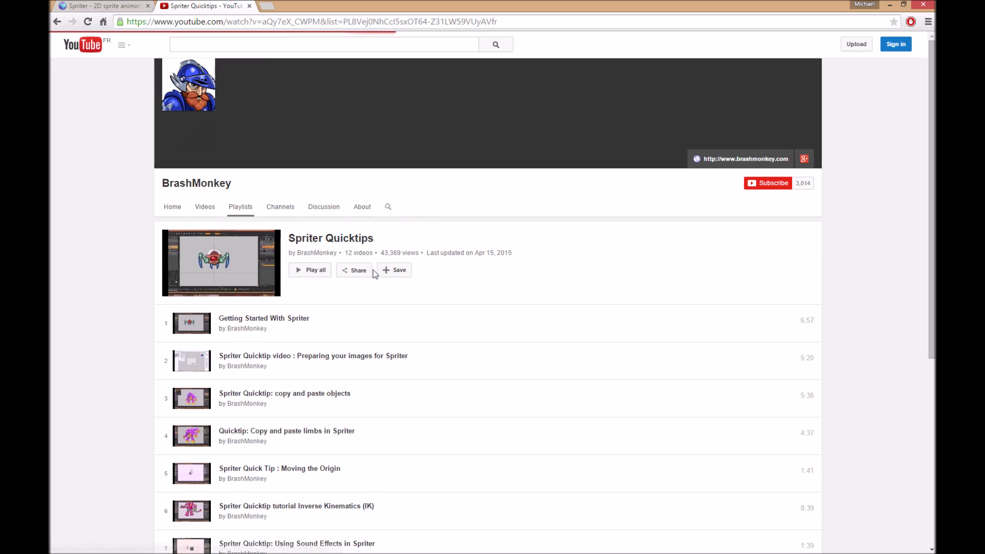
Play all of the Spriter Quicktips playlist, starting with Getting Started With Spriter.
click(374, 271)
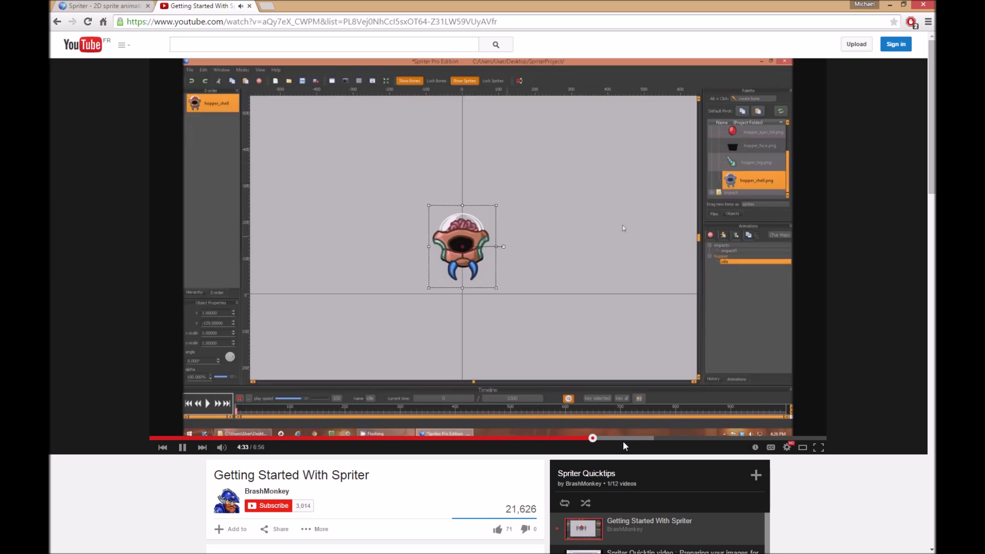